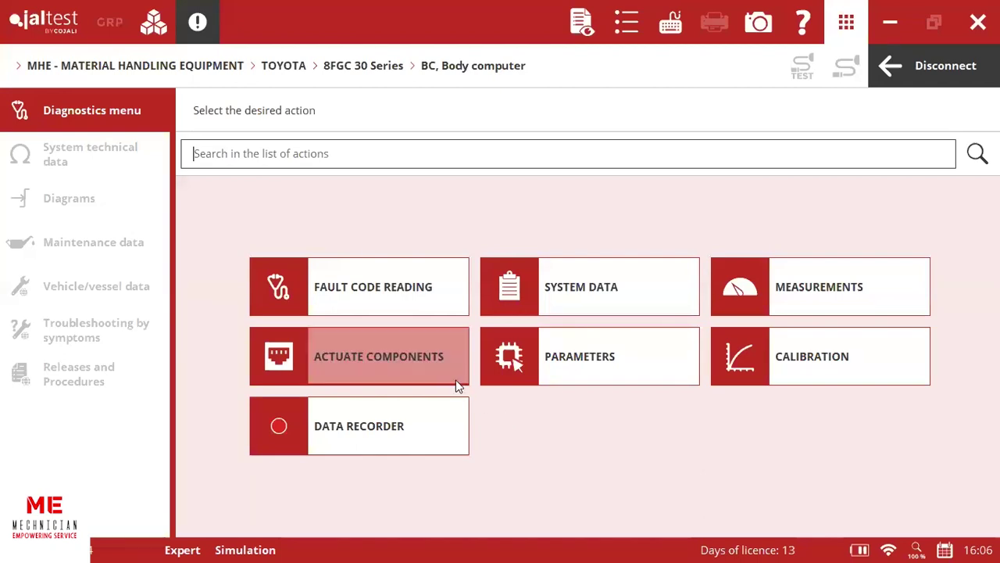
Read the stored fault codes and view the freeze frame data of fault 67-1, the height control switch open circuit.
click(404, 288)
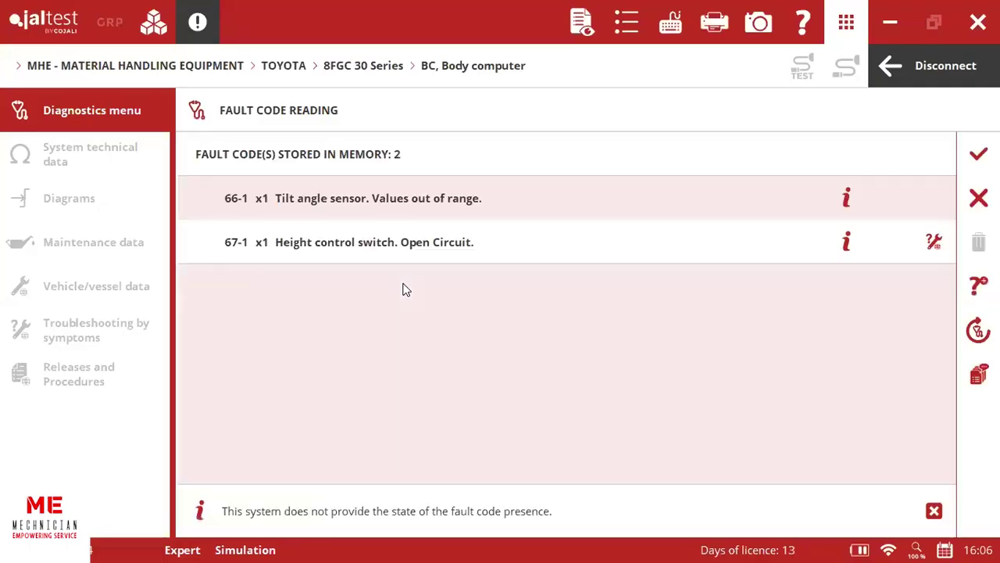
click(449, 243)
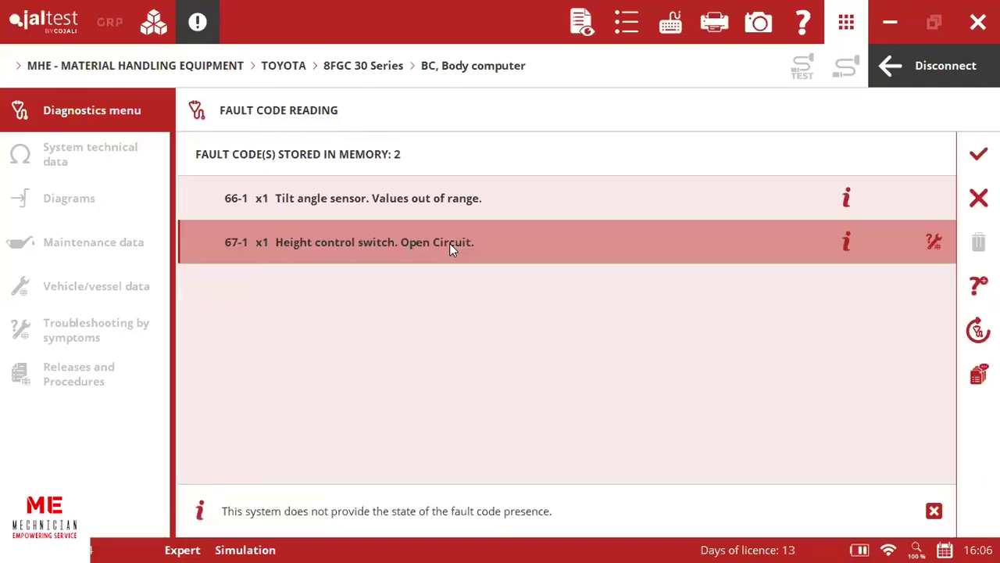
click(494, 243)
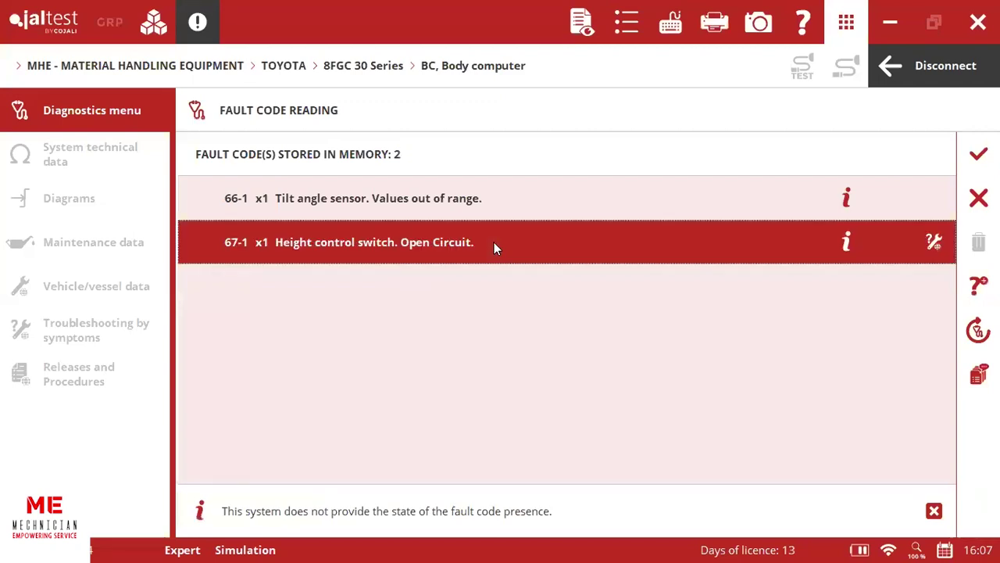
click(494, 243)
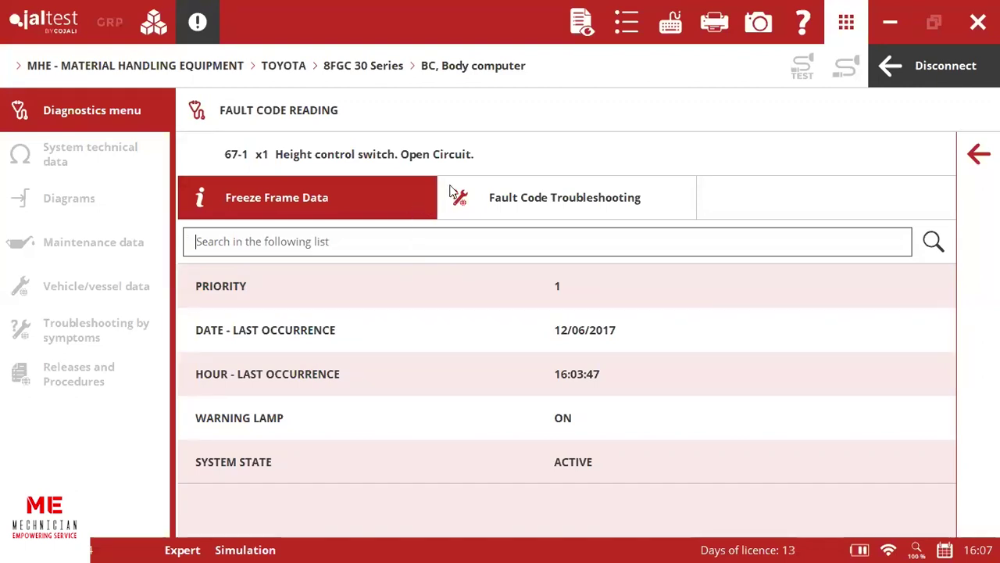
Check the troubleshooting information for the height control switch fault and close the fault code reading.
click(504, 201)
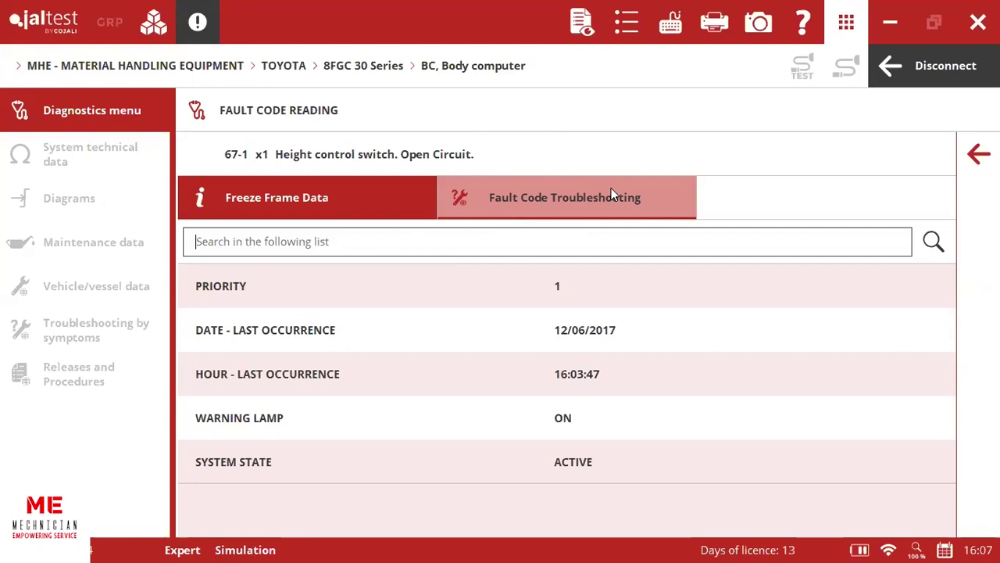
click(584, 197)
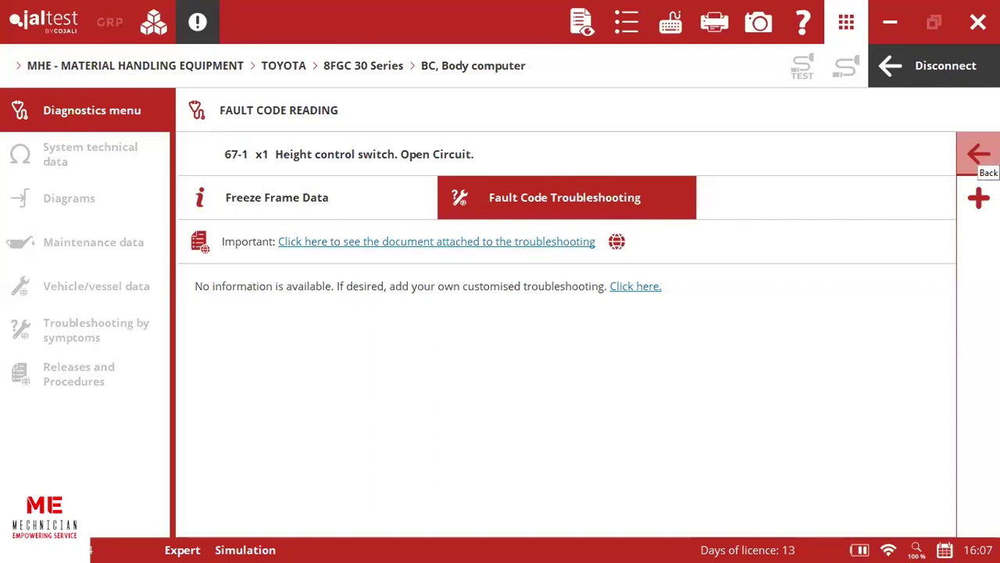
click(979, 154)
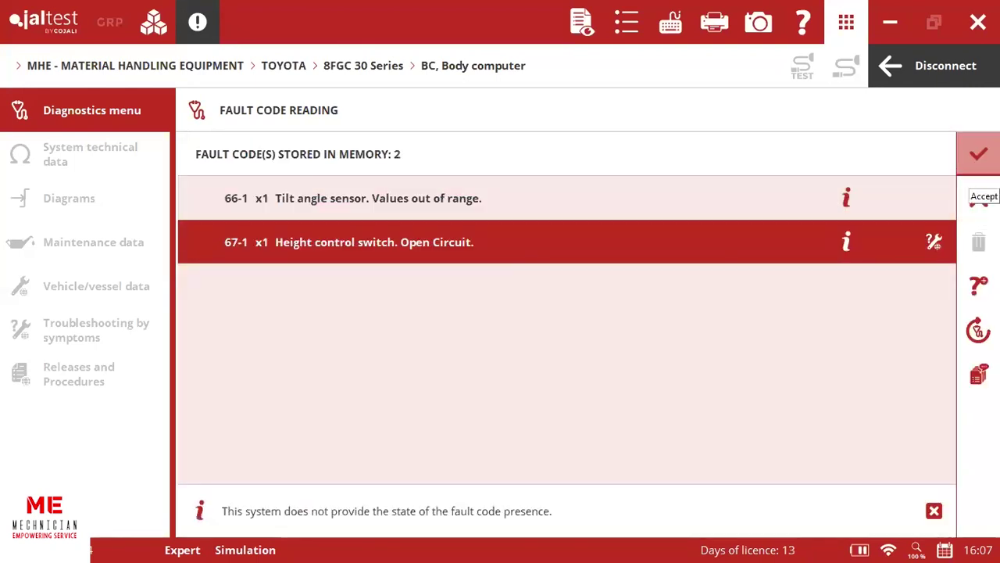
click(978, 153)
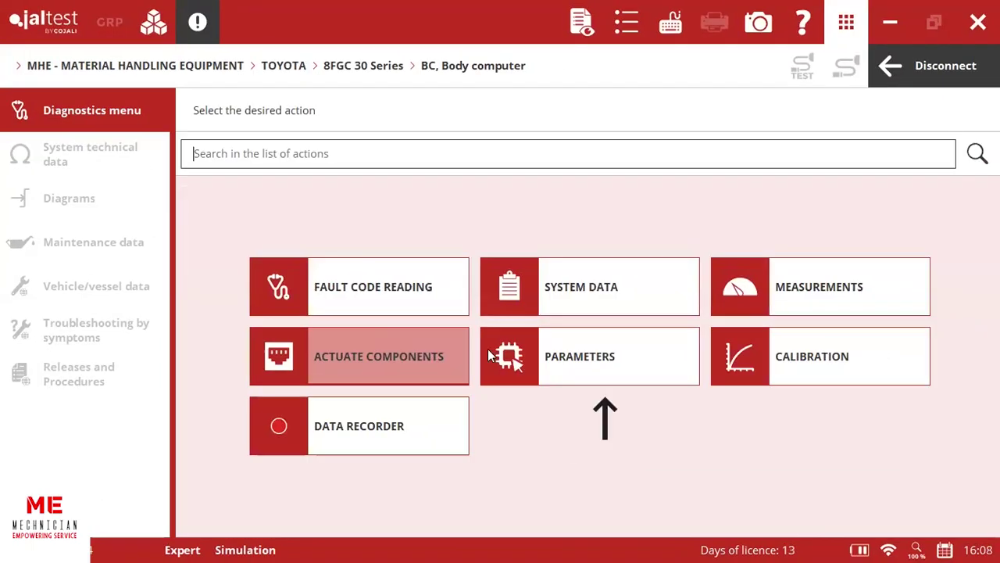
Start the procedure for modifying the mast's lowering parameters.
click(566, 356)
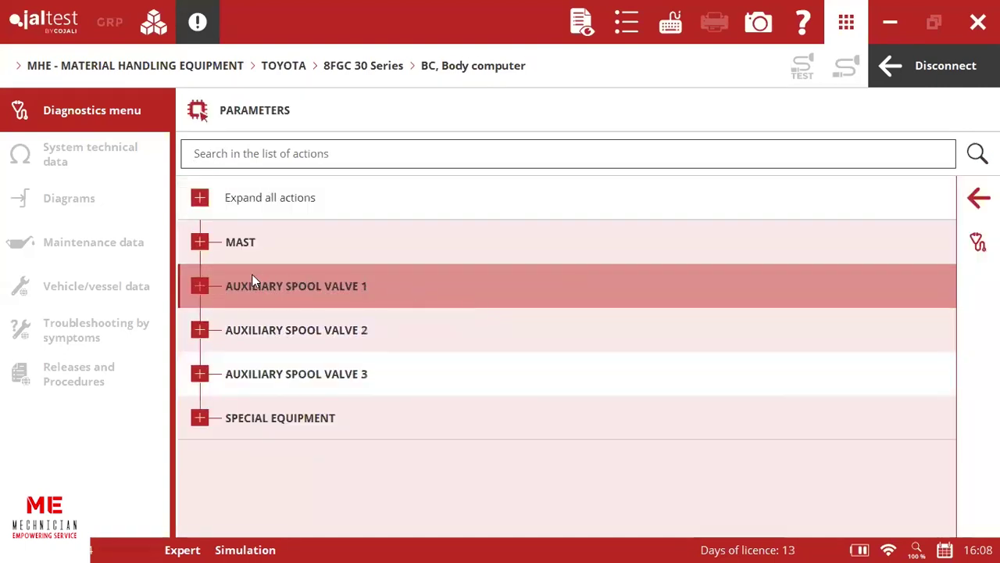
click(200, 242)
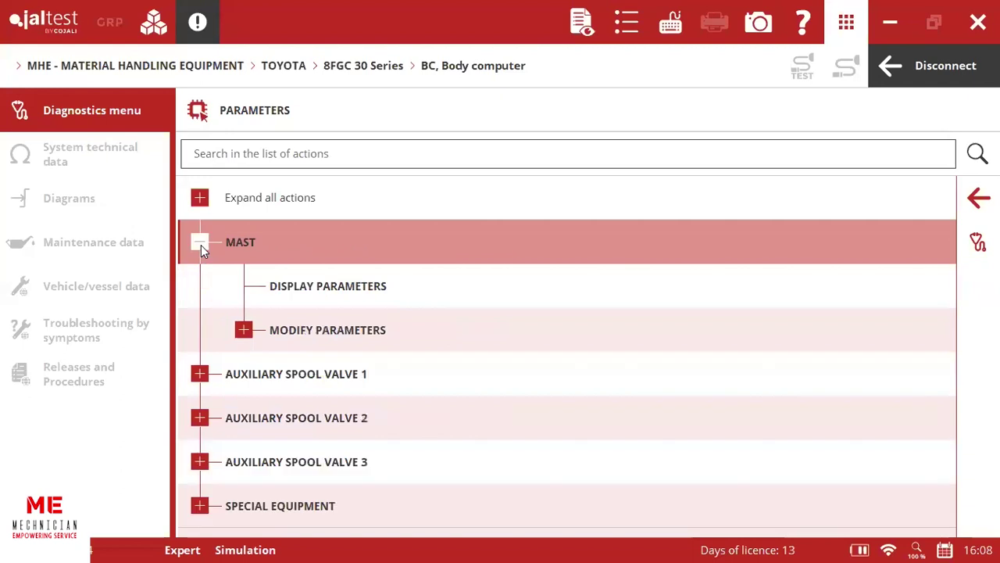
click(244, 330)
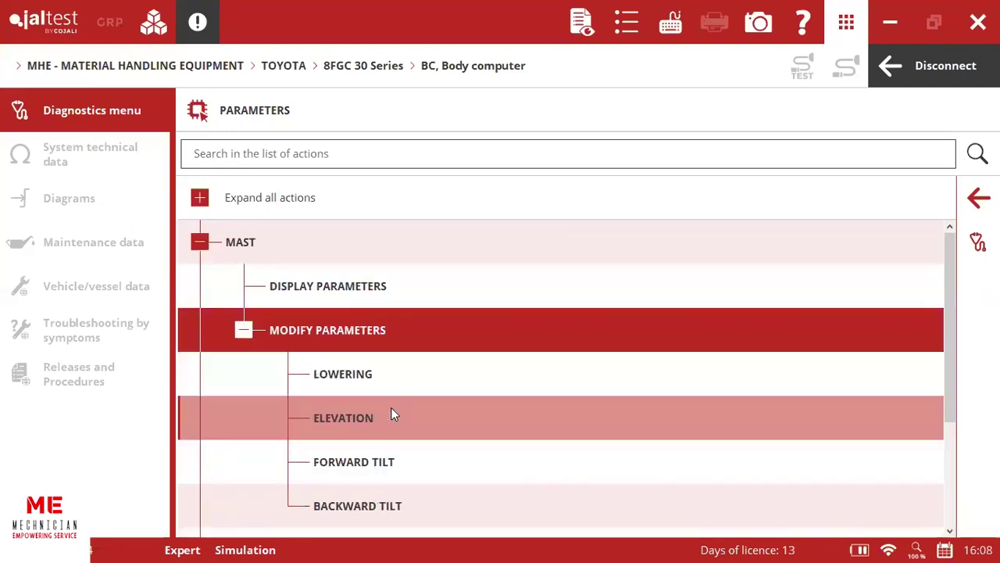
scroll(392, 411, down, 3)
scroll(393, 415, up, 1)
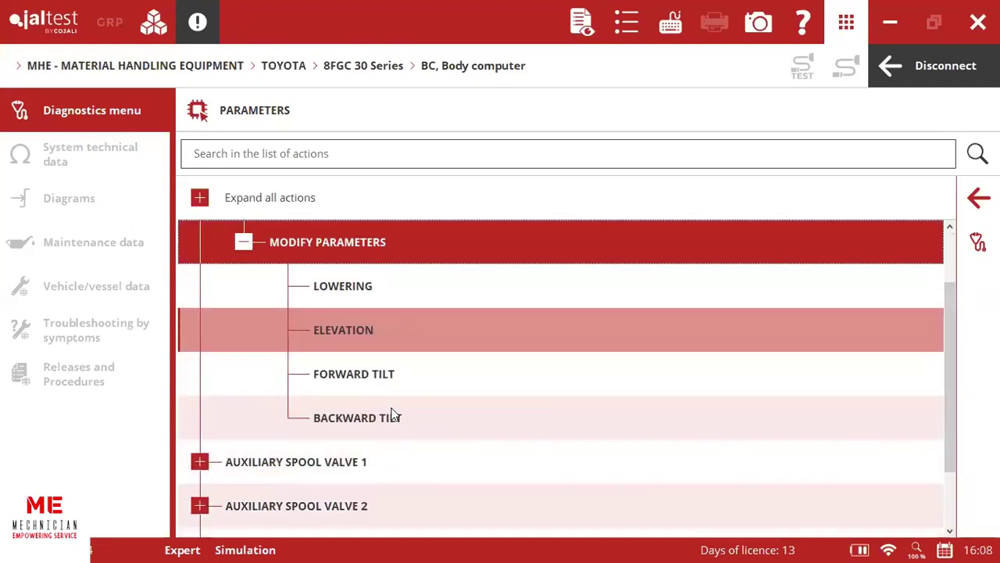
click(396, 294)
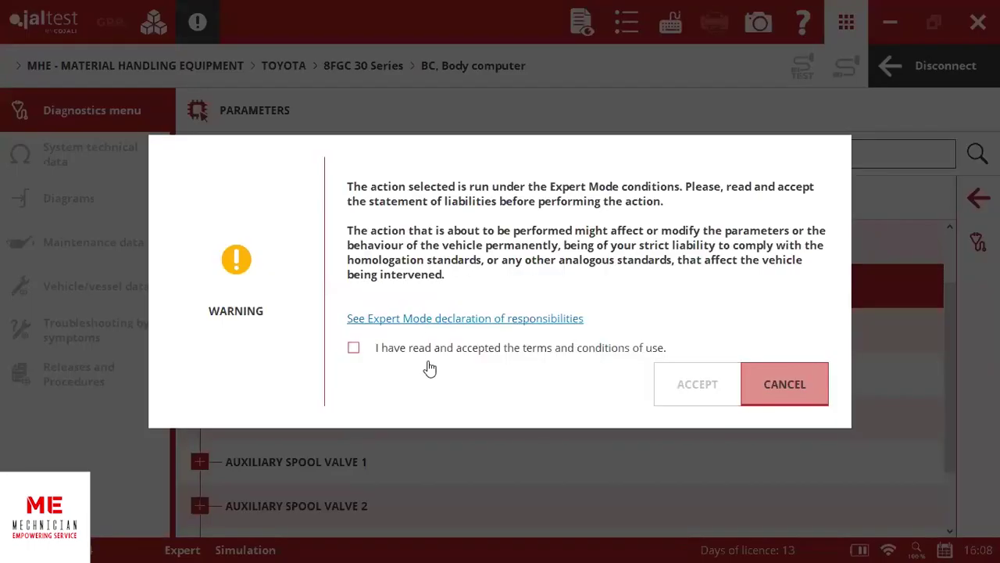
Accept the Expert Mode terms and continue past the help text and initial conditions of the mast lowering procedure.
click(436, 348)
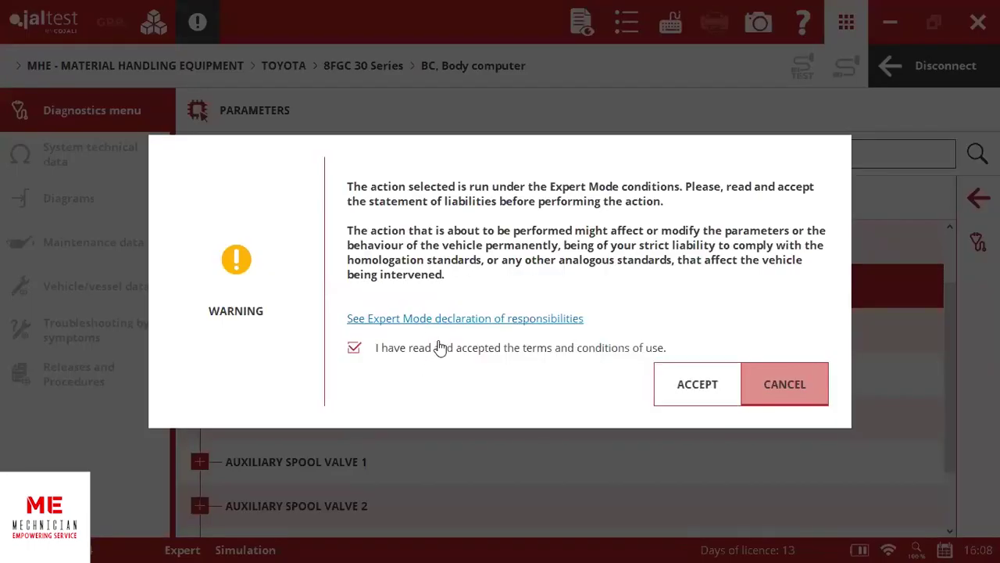
click(692, 383)
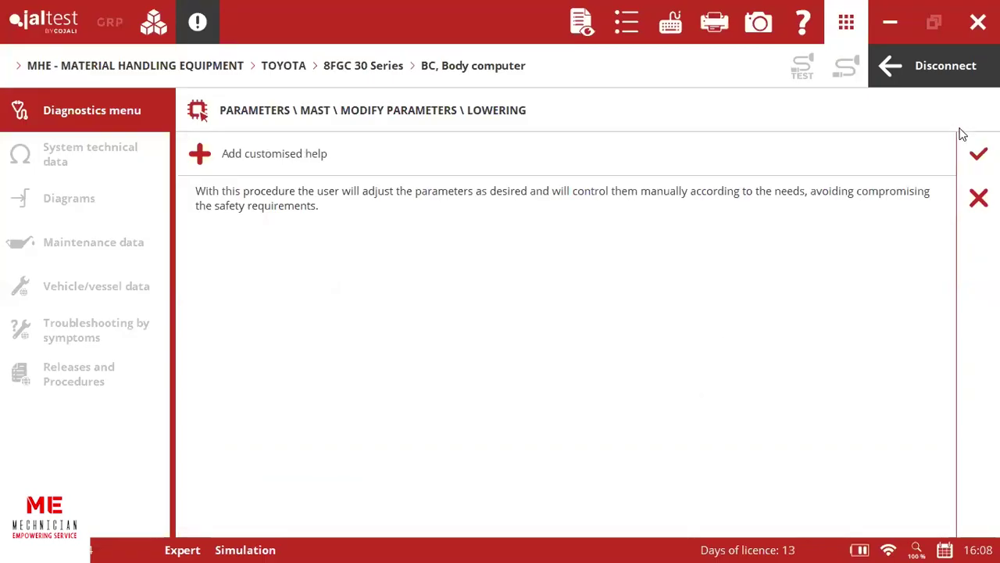
click(975, 144)
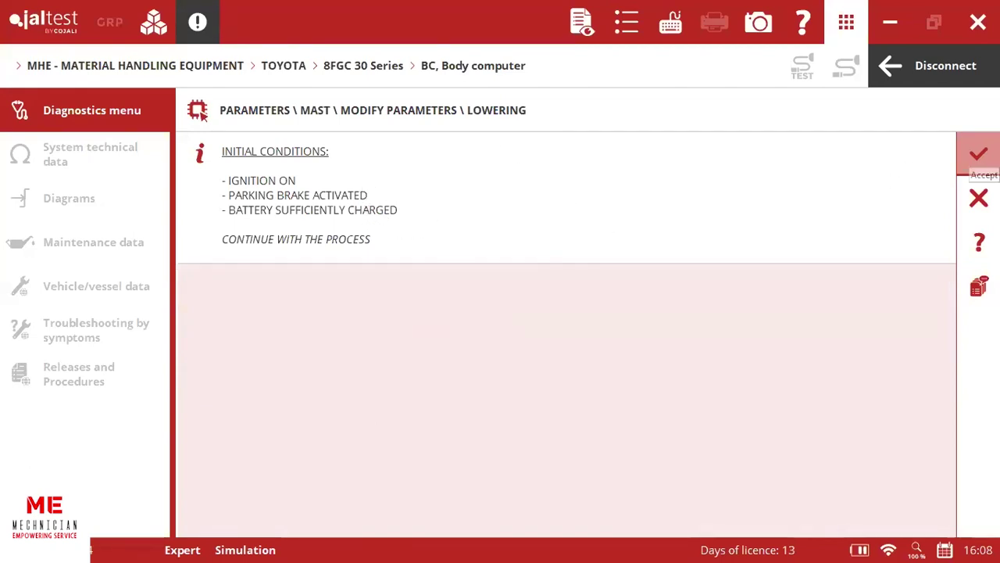
click(978, 153)
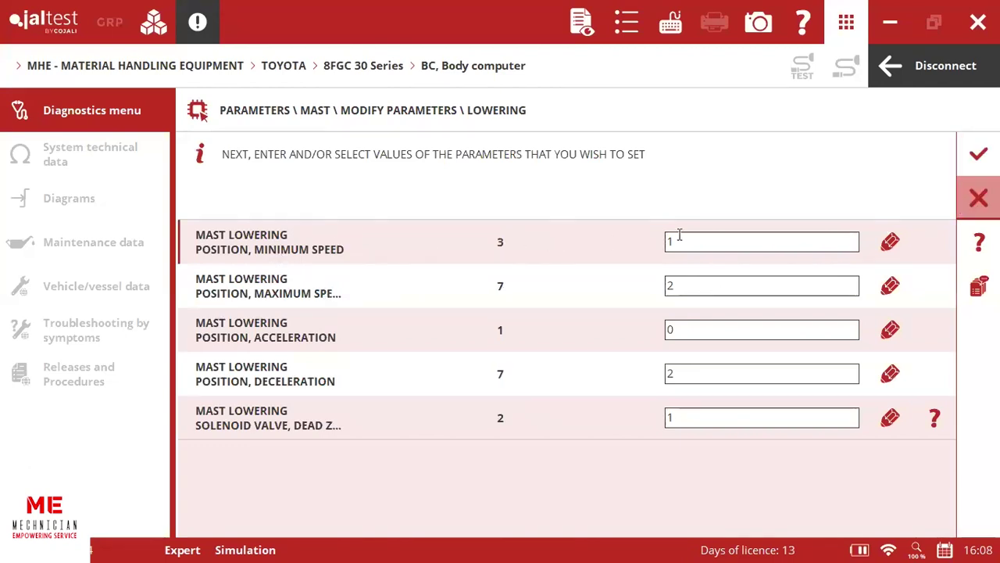
Set the mast lowering position's minimum speed to 2, apply the parameters and finish the procedure.
click(890, 243)
click(729, 236)
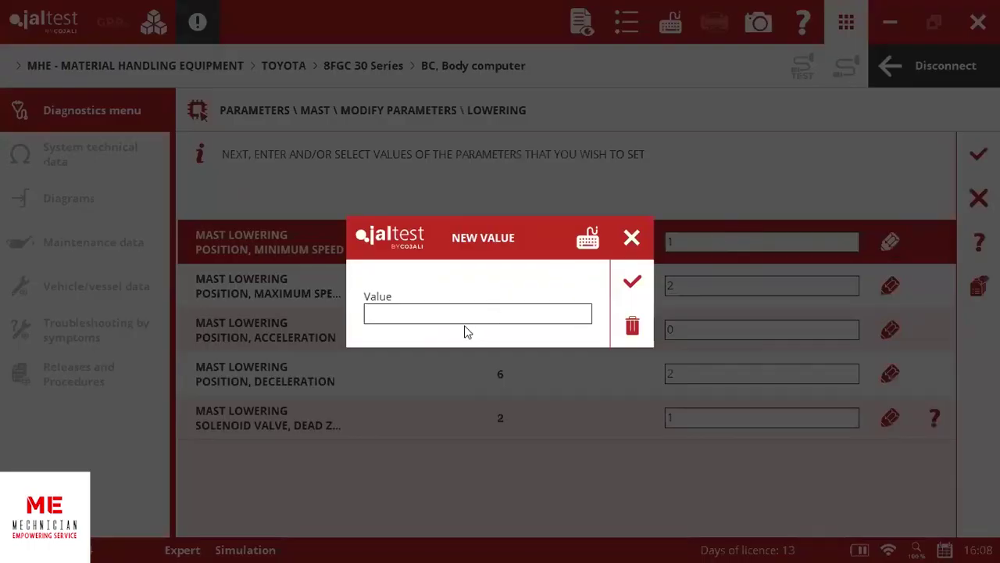
text(2)
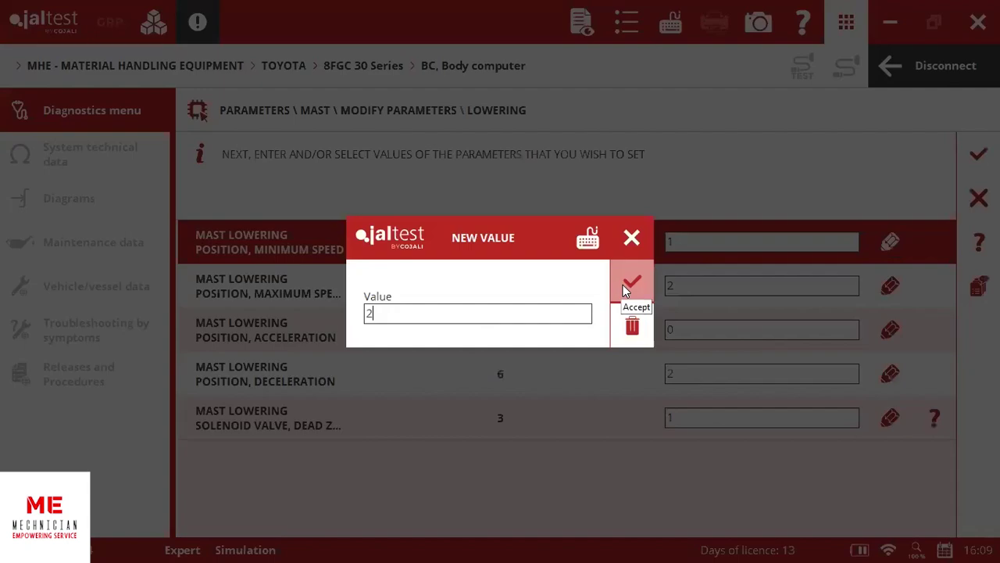
click(623, 284)
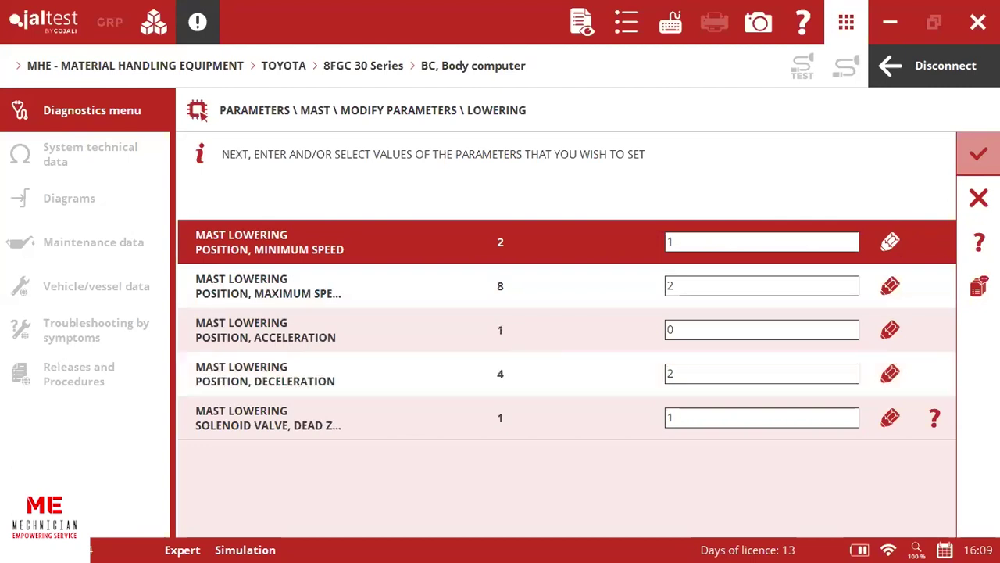
click(978, 153)
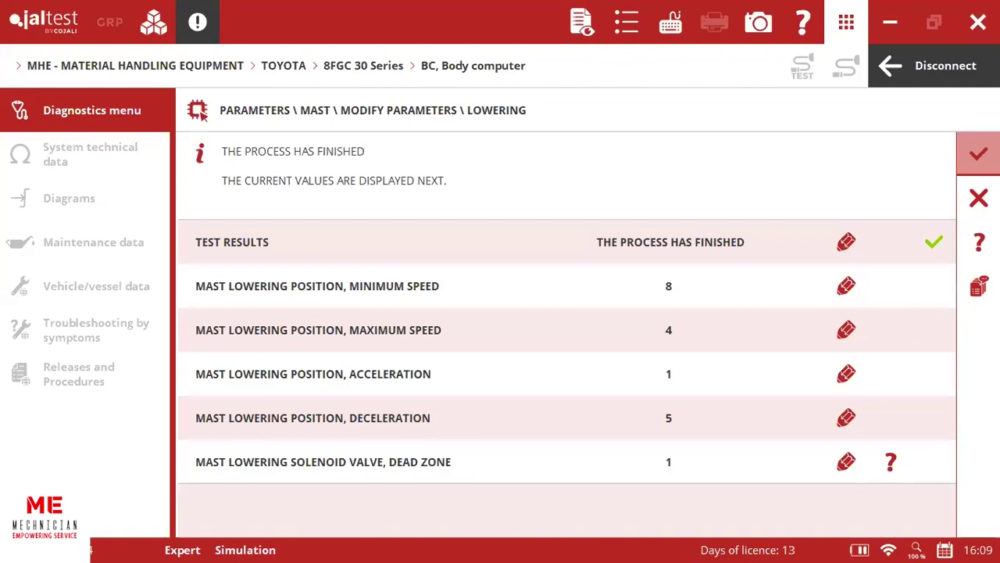
click(978, 153)
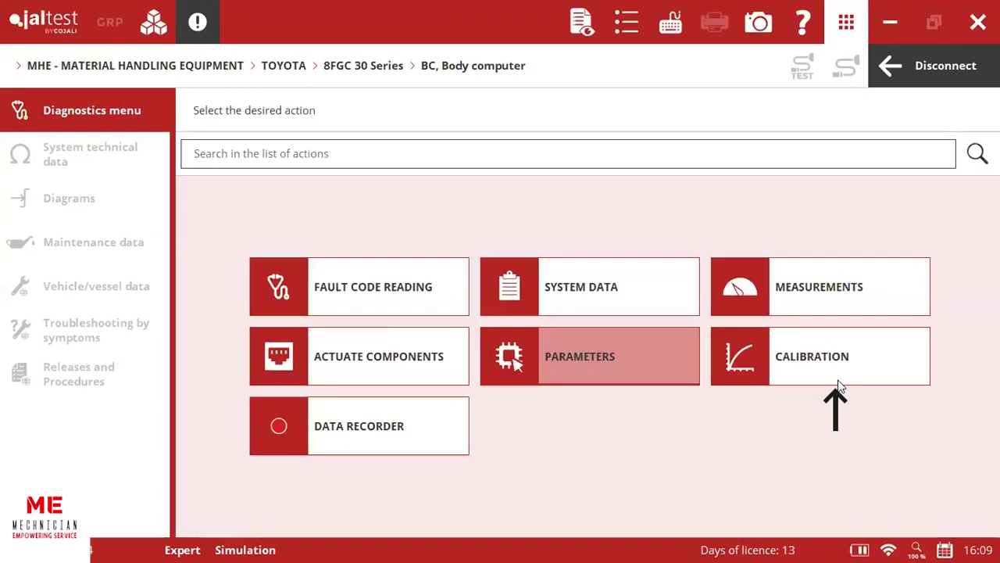
Start the mast vertical position calibration of the mast tilt angle sensor, accepting the Expert Mode terms.
click(844, 370)
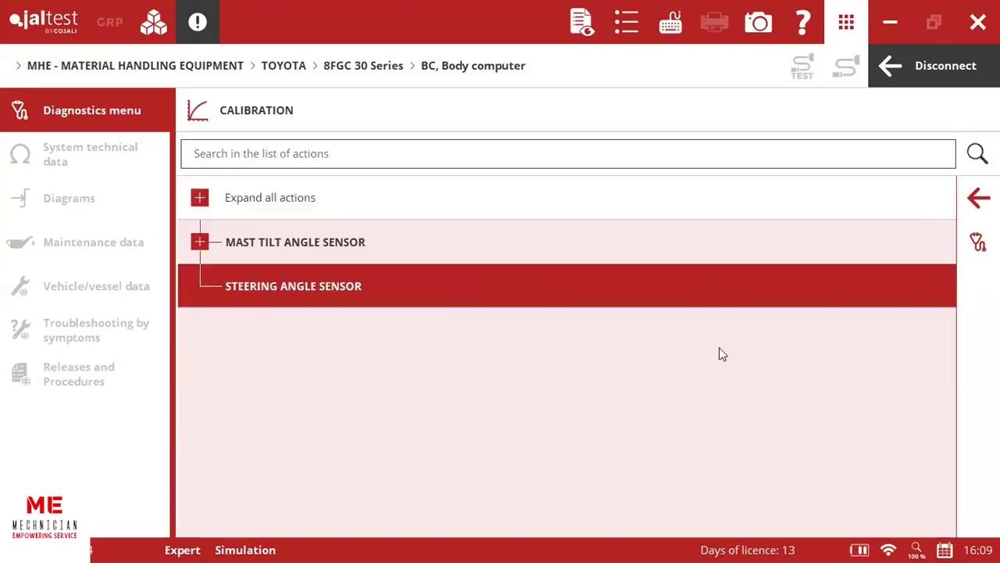
click(199, 242)
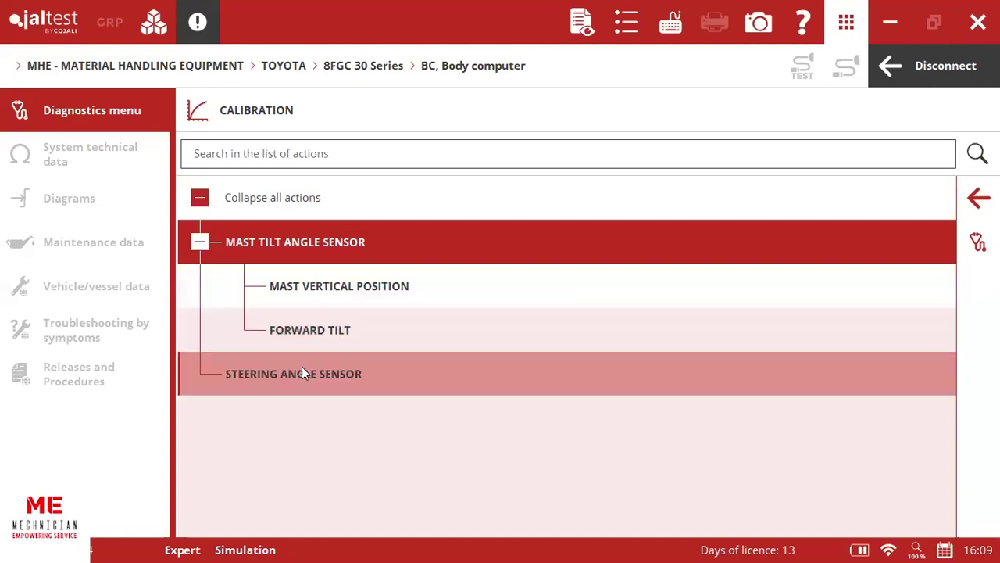
click(355, 285)
click(552, 317)
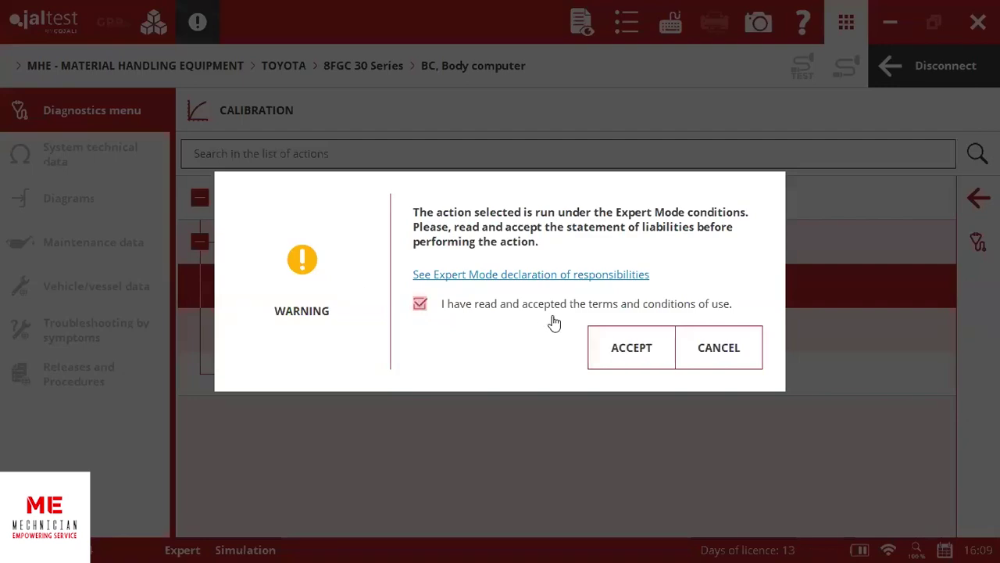
click(623, 344)
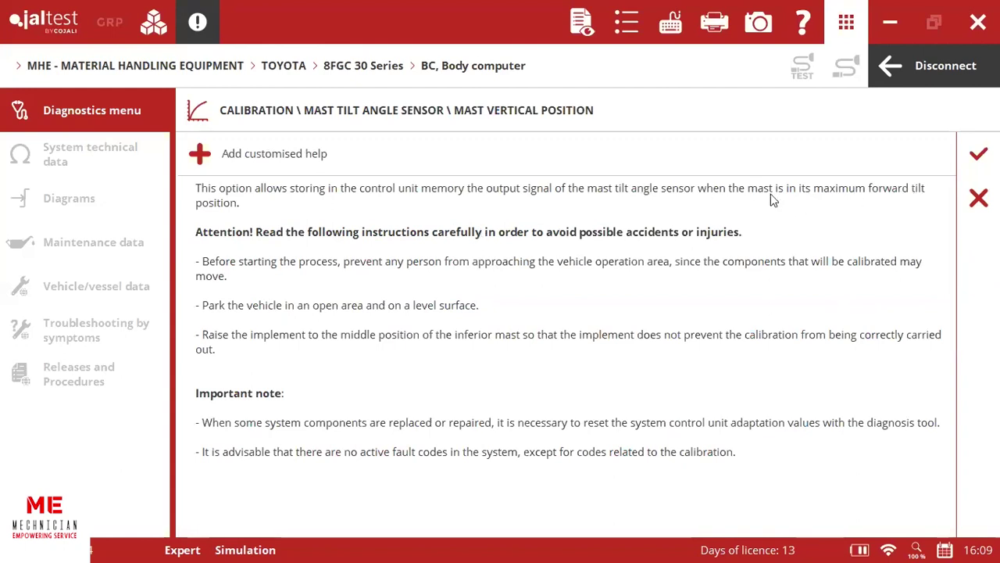
Run the mast vertical position calibration through to its end and return to the list of diagnostic actions.
click(978, 154)
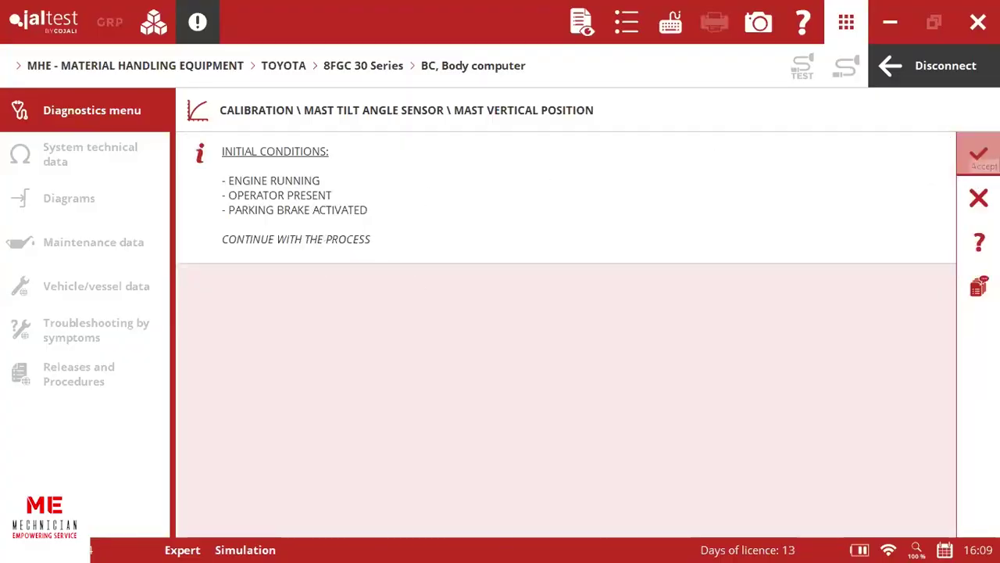
click(980, 150)
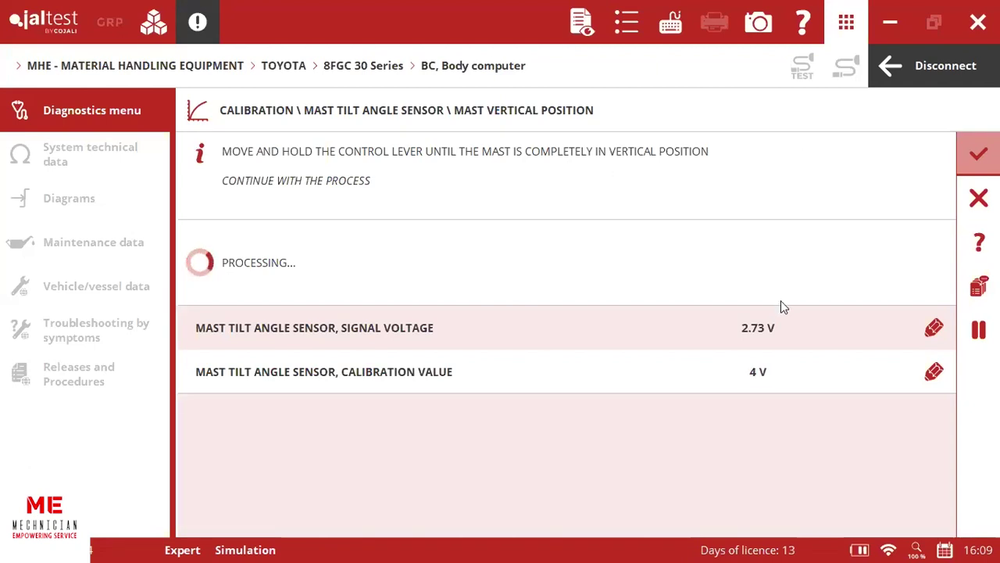
click(977, 155)
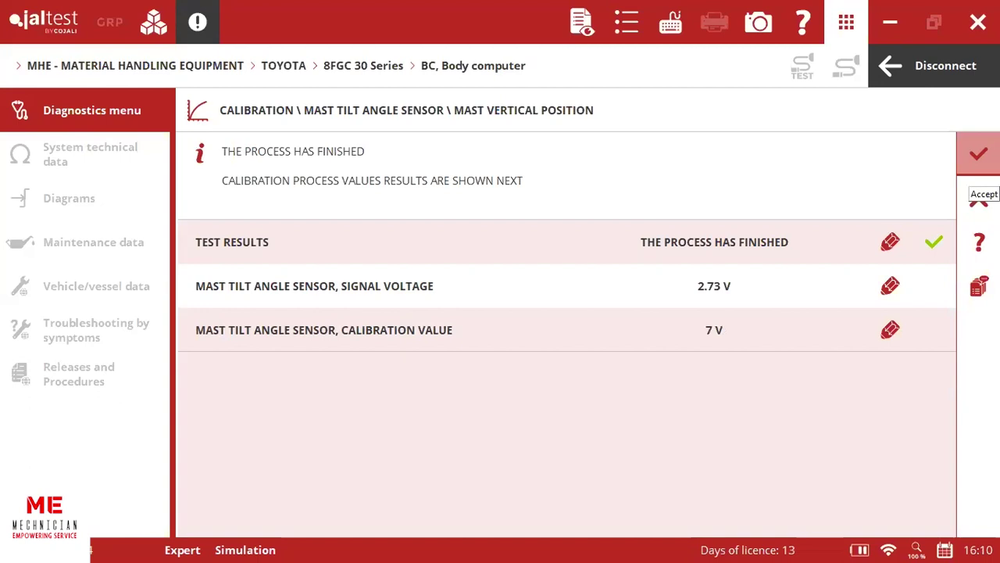
click(978, 154)
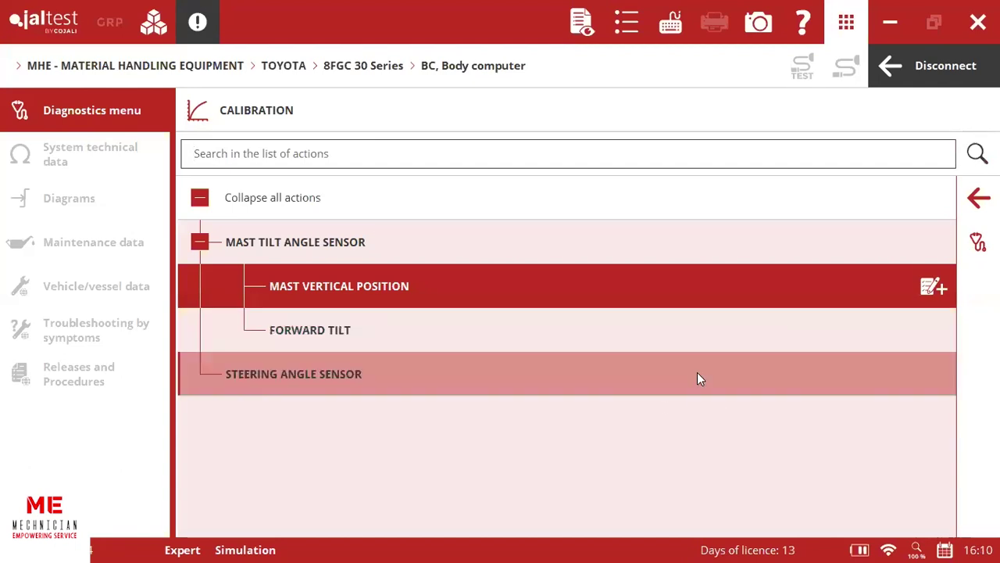
click(978, 197)
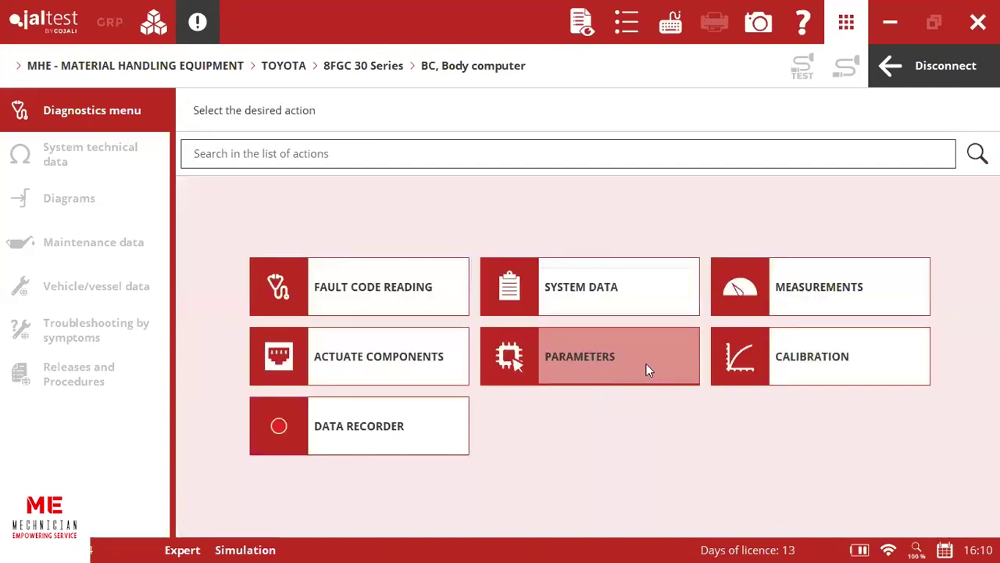